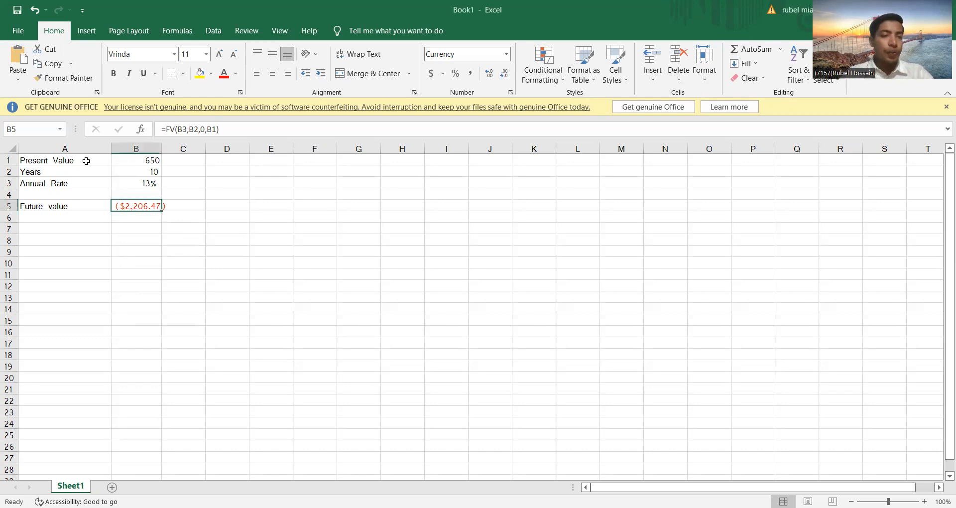
Replace the label in cell A1 with "Present value"
left_click(86, 161)
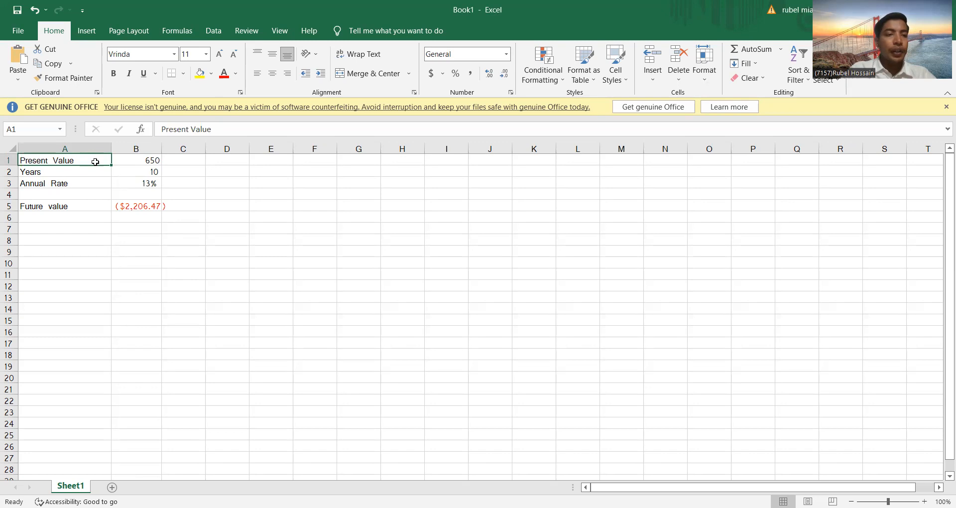
key("BackSpace")
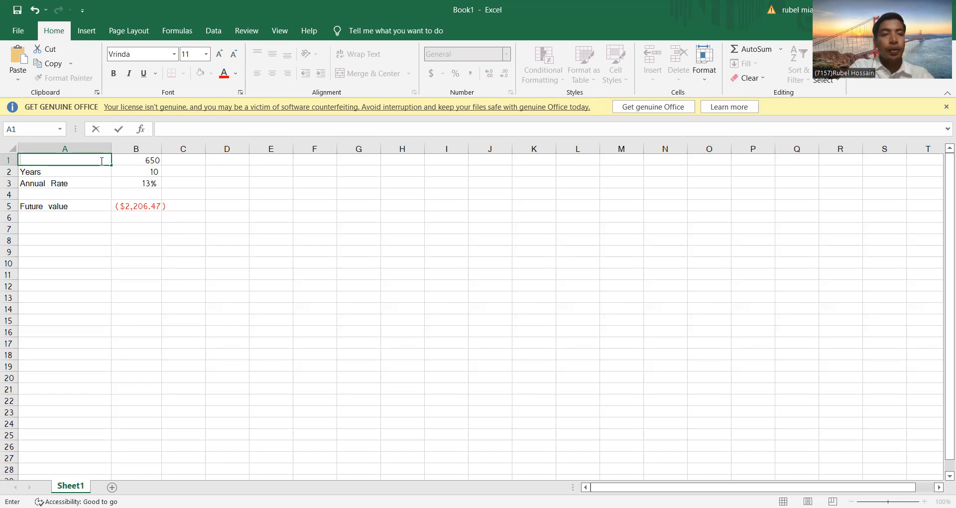
type("P")
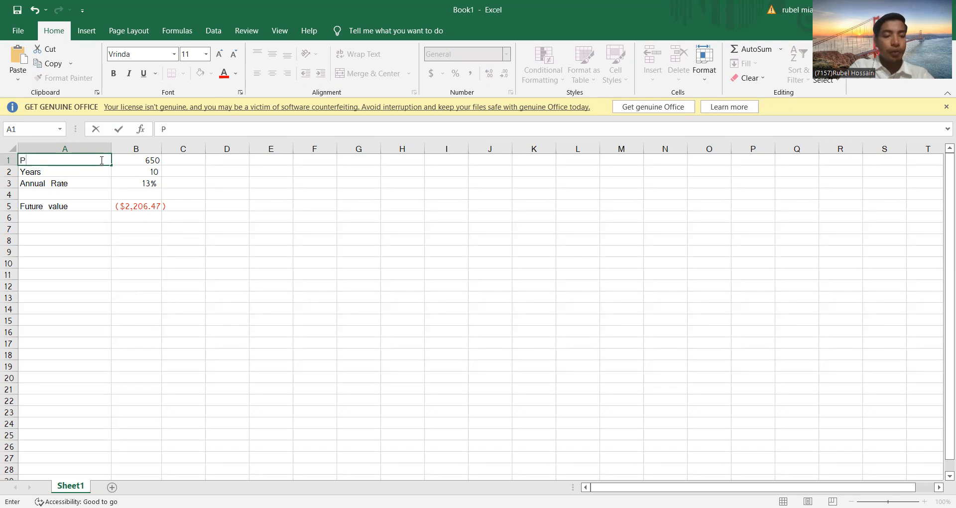
type("resent")
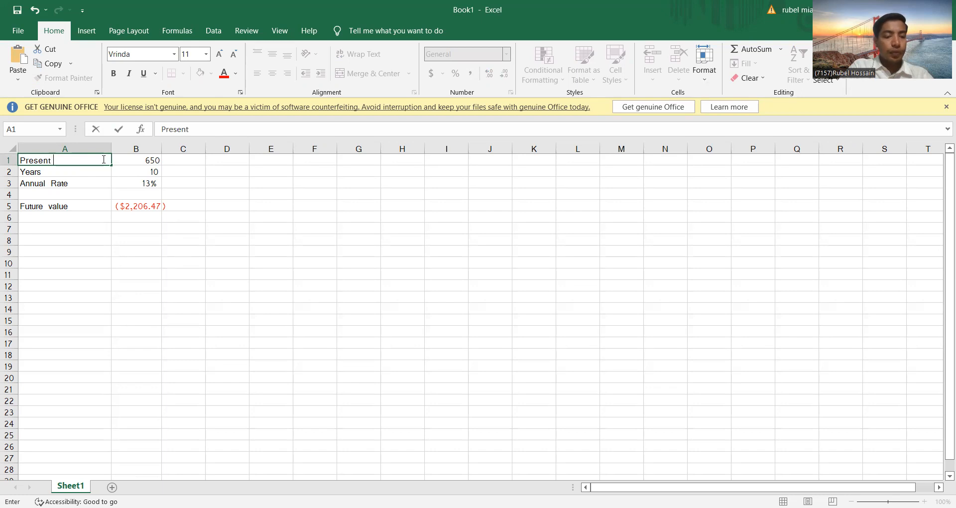
type(" val")
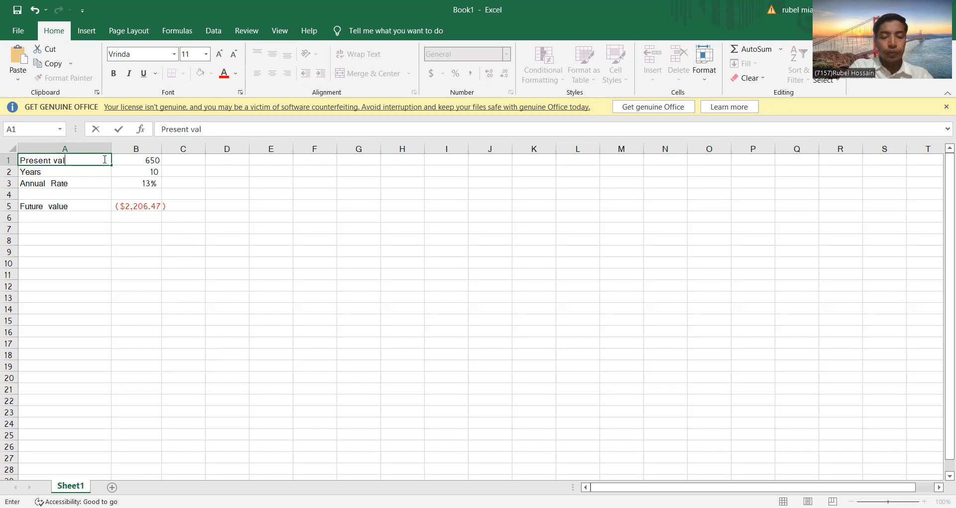
type("ue")
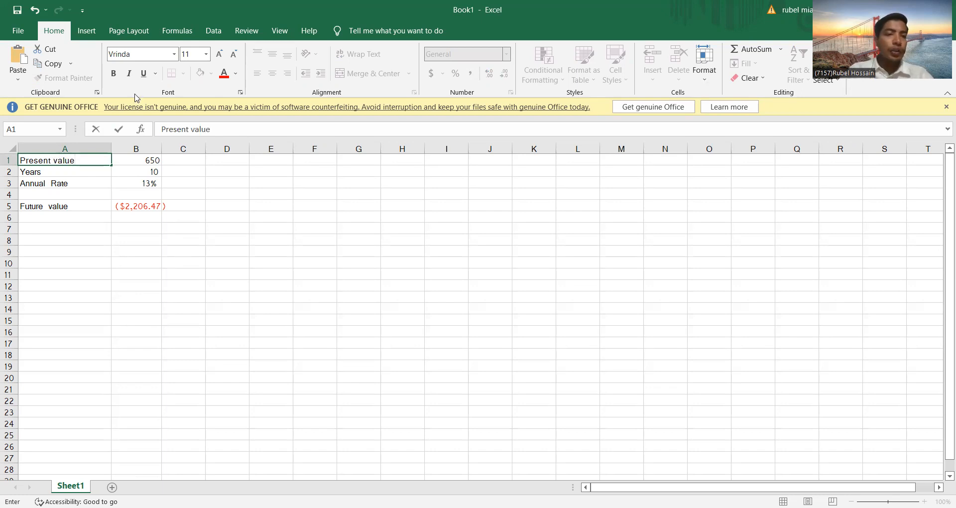
Change the present value in B1 to 750
left_click(145, 161)
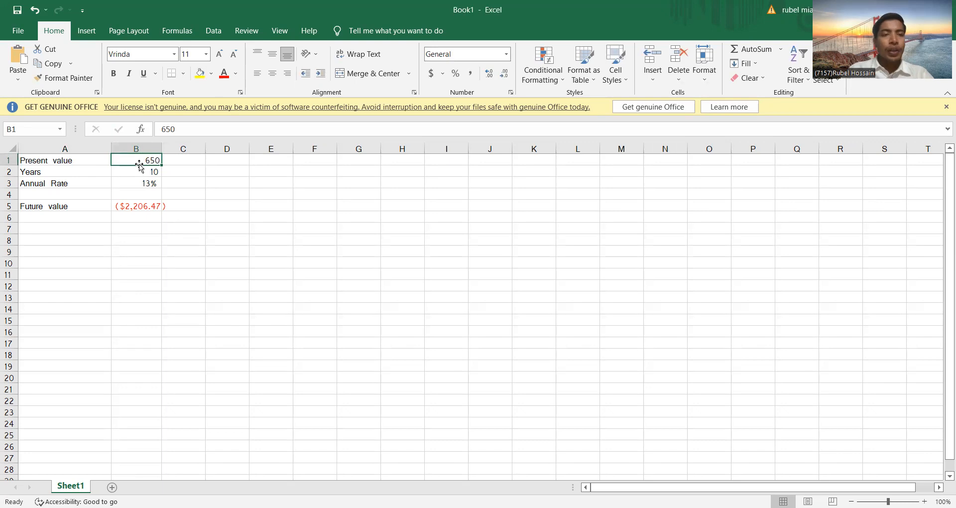
double_click(149, 160)
key("BackSpace")
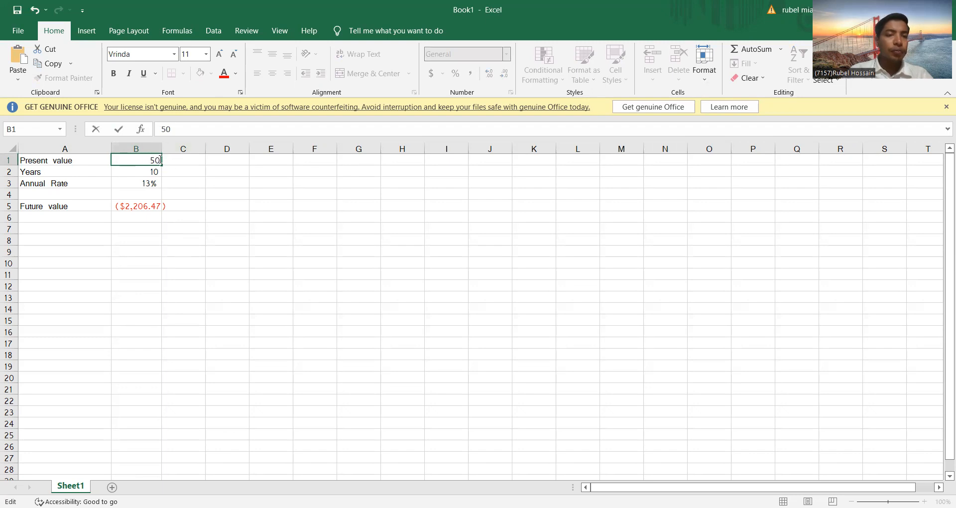
key("BackSpace")
key("BackSpace")
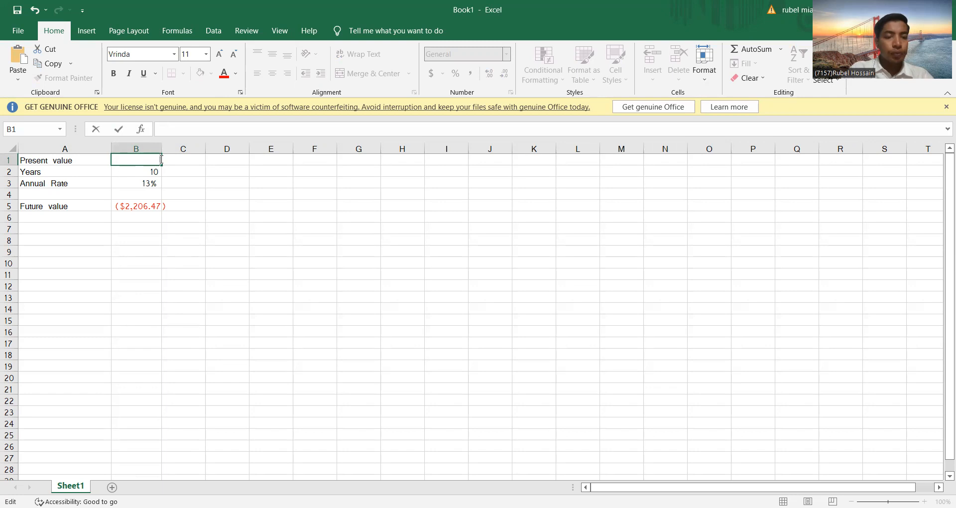
type("750")
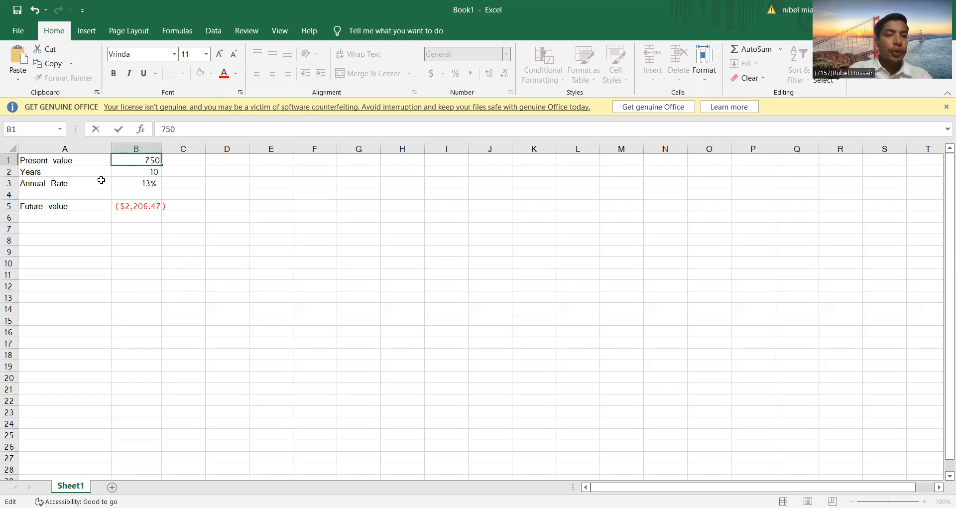
Replace the label in cell A2 with "years"
left_click(71, 175)
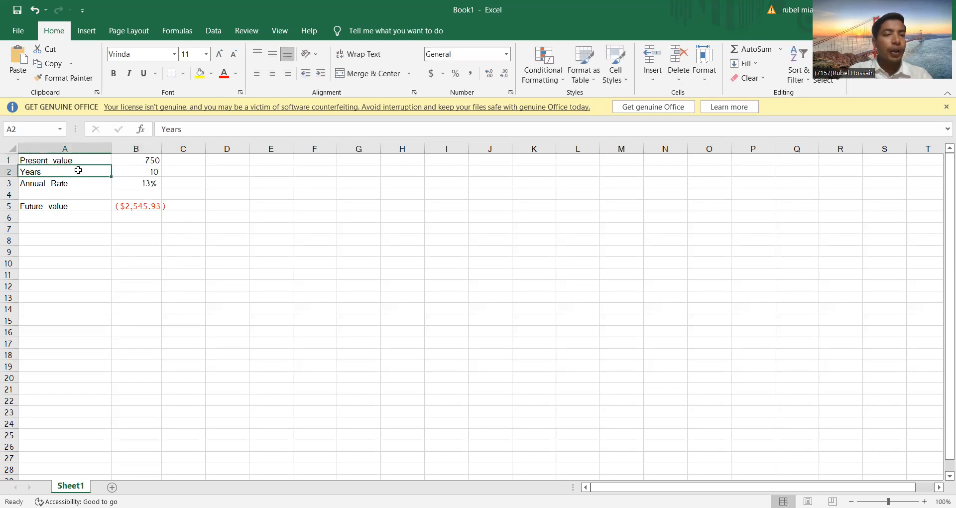
key("BackSpace")
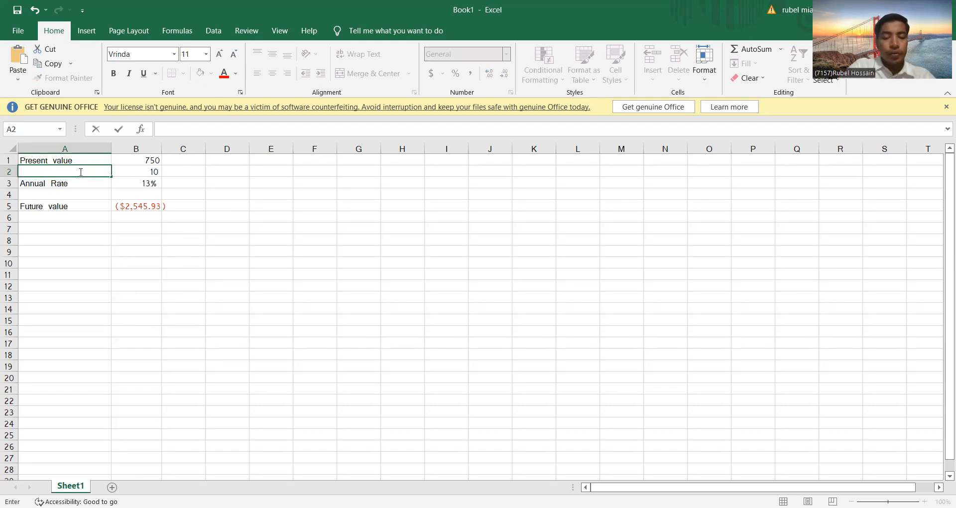
type("year")
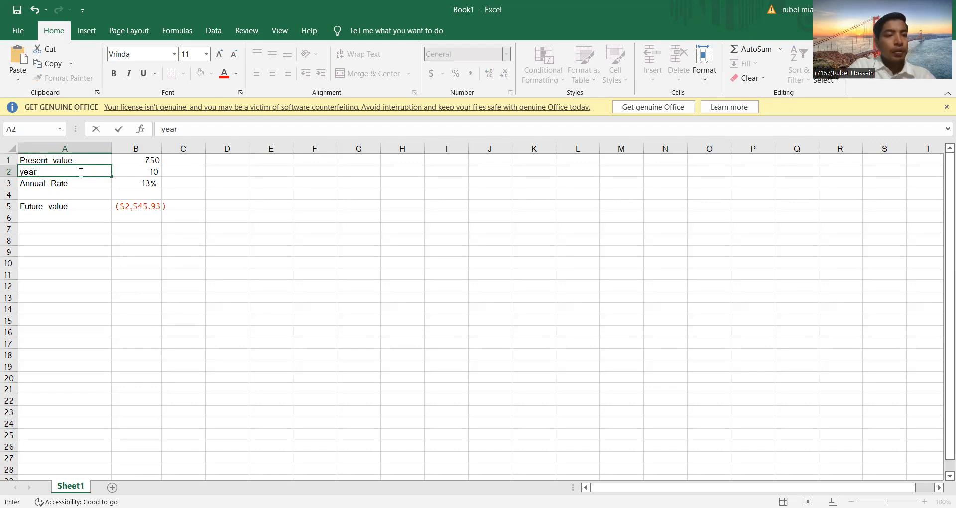
type("s")
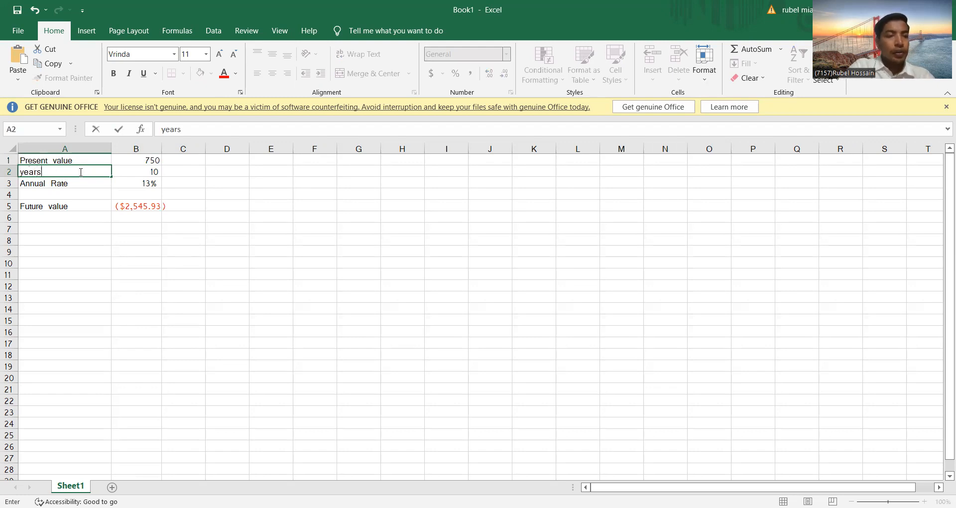
Change the number of years in B2 to 9
left_click(155, 173)
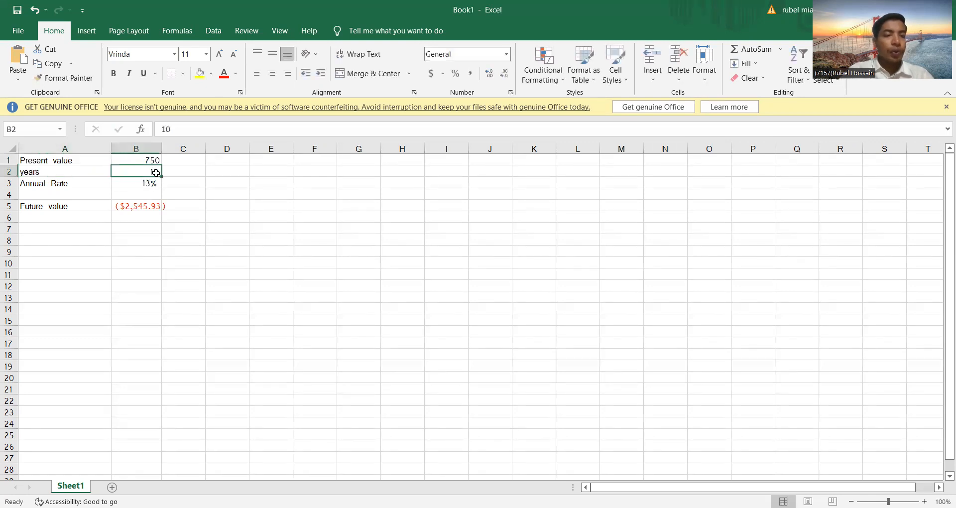
double_click(156, 172)
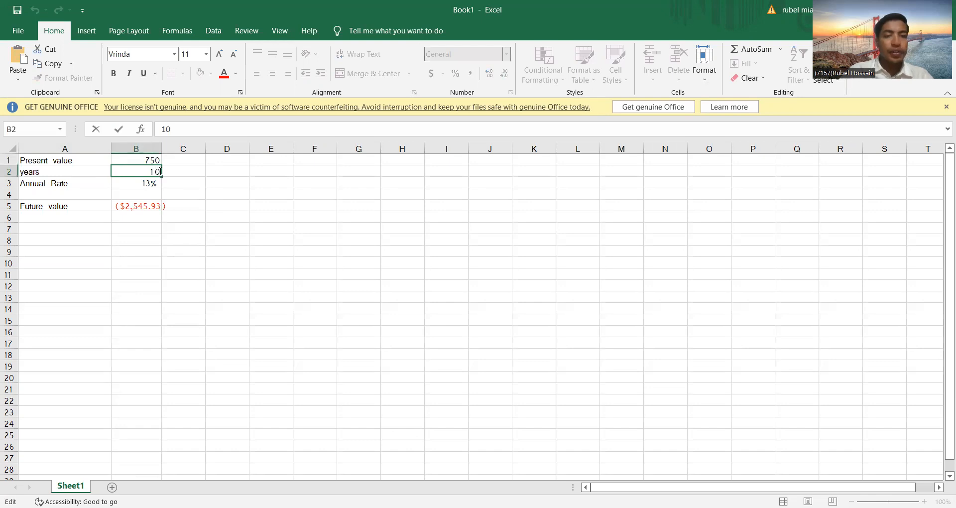
key("BackSpace")
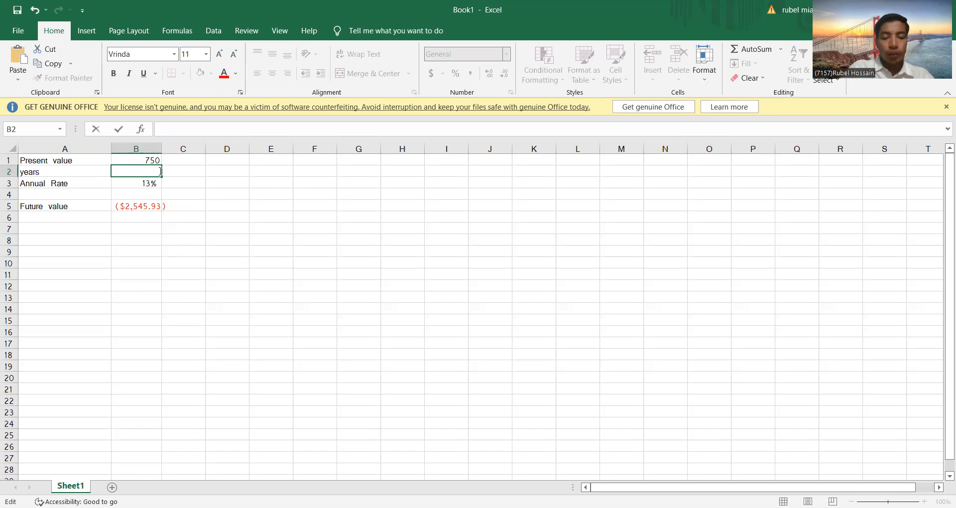
type("9")
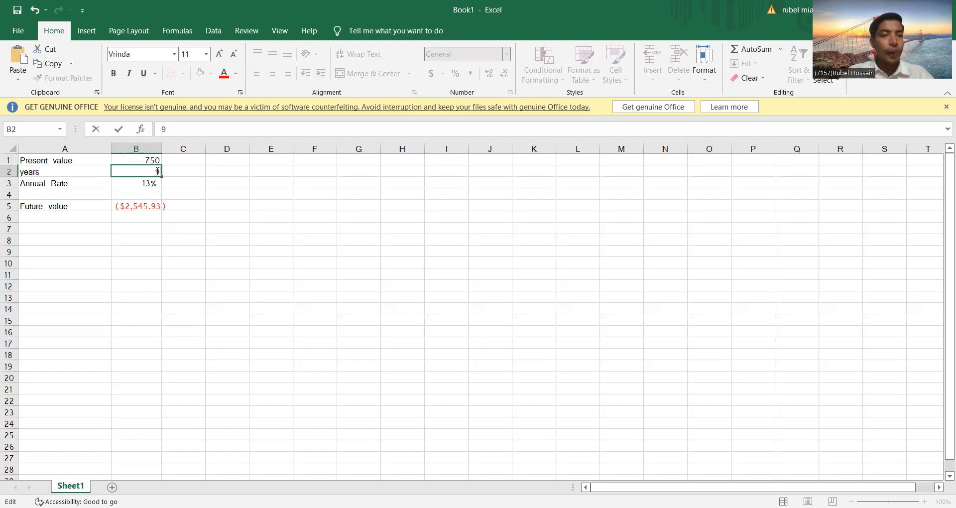
Retype the label in cell A3 as "Annual Rate"
left_click(82, 184)
double_click(82, 184)
key("BackSpace")
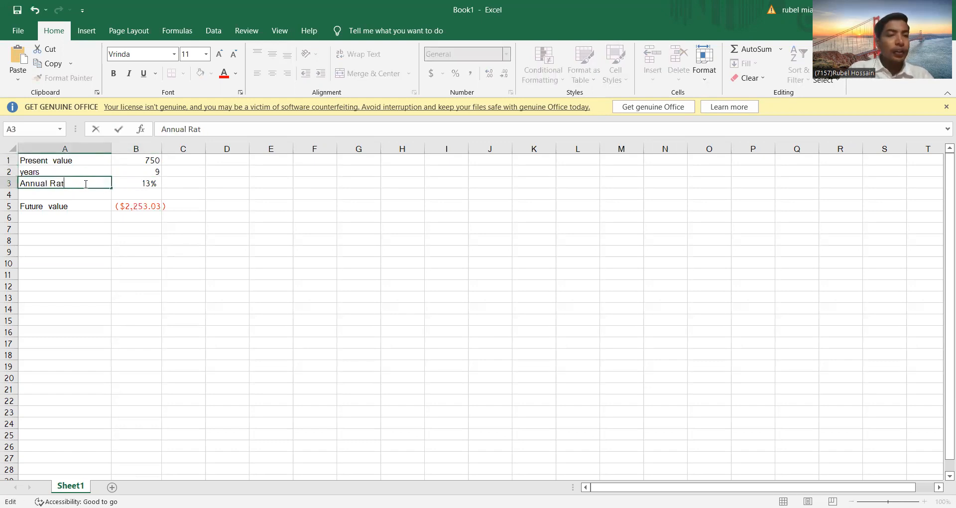
key("BackSpace")
key("BackSpace")
key("BackSpace")
key("BackSpace")
key("BackSpace")
key("BackSpace")
key("BackSpace")
key("BackSpace")
key("BackSpace")
key("BackSpace")
type("A")
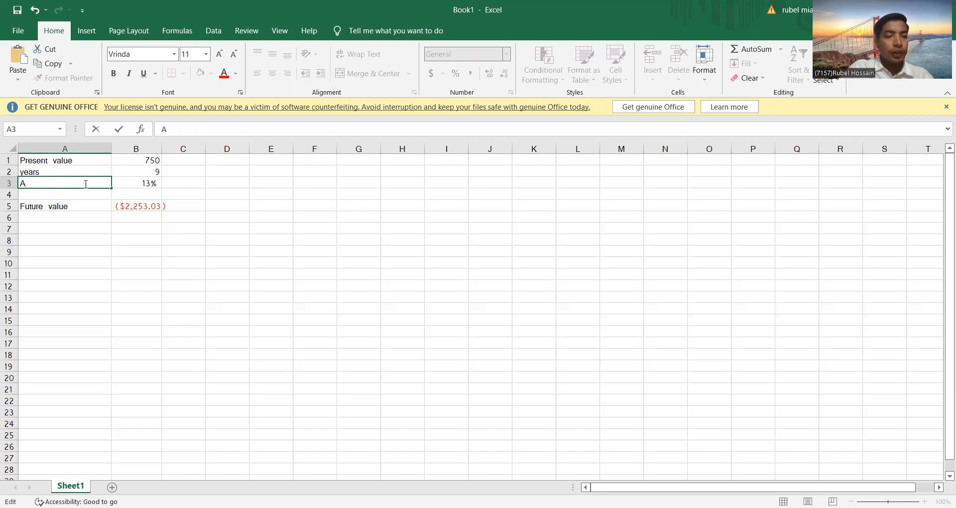
type("nnual Rate")
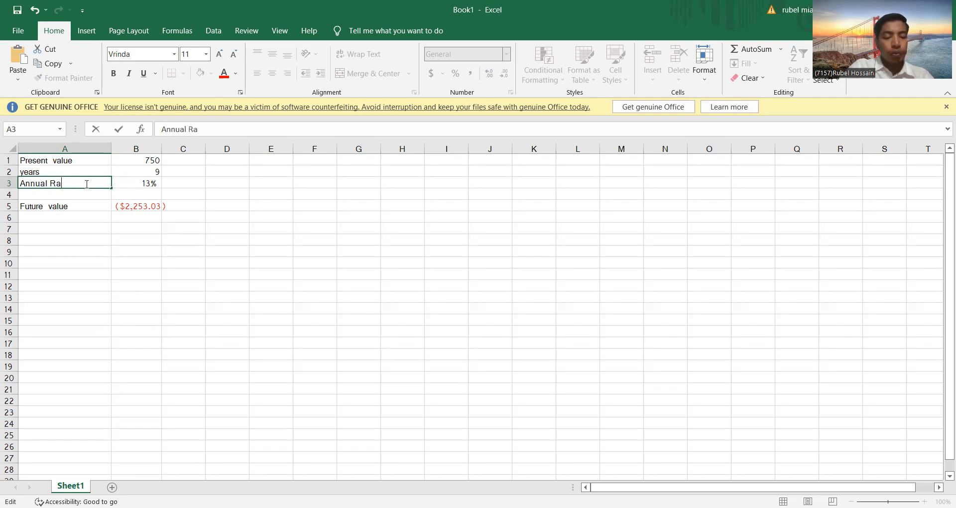
Set the annual rate in B3 to 12%
left_click(152, 186)
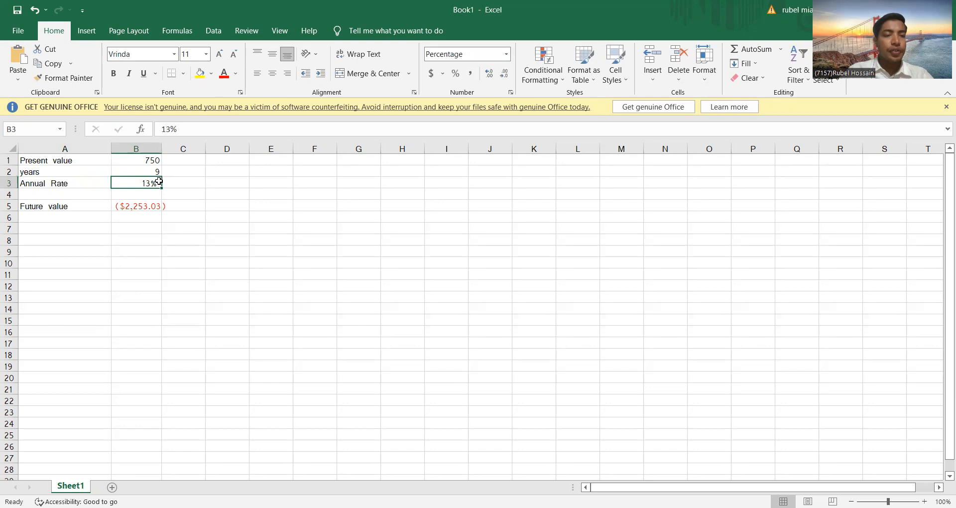
key("BackSpace")
type("12%")
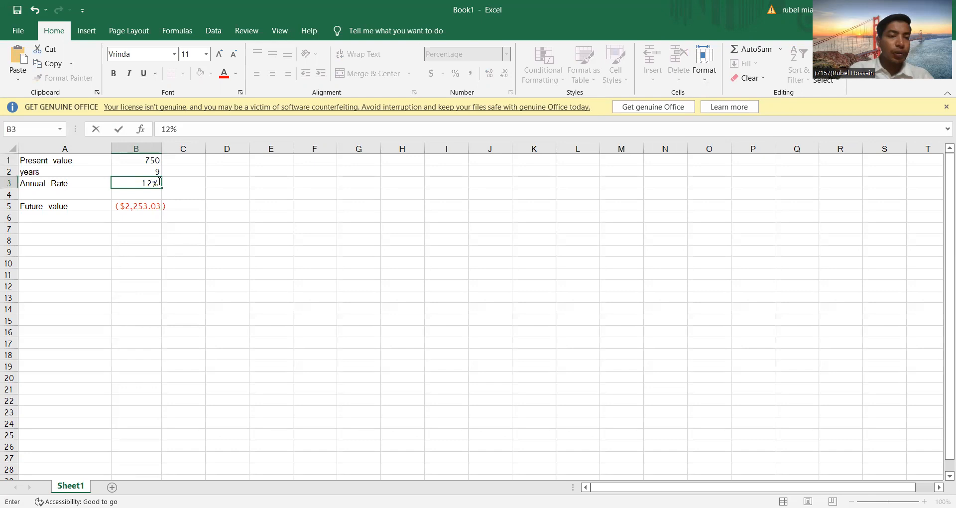
left_click(92, 199)
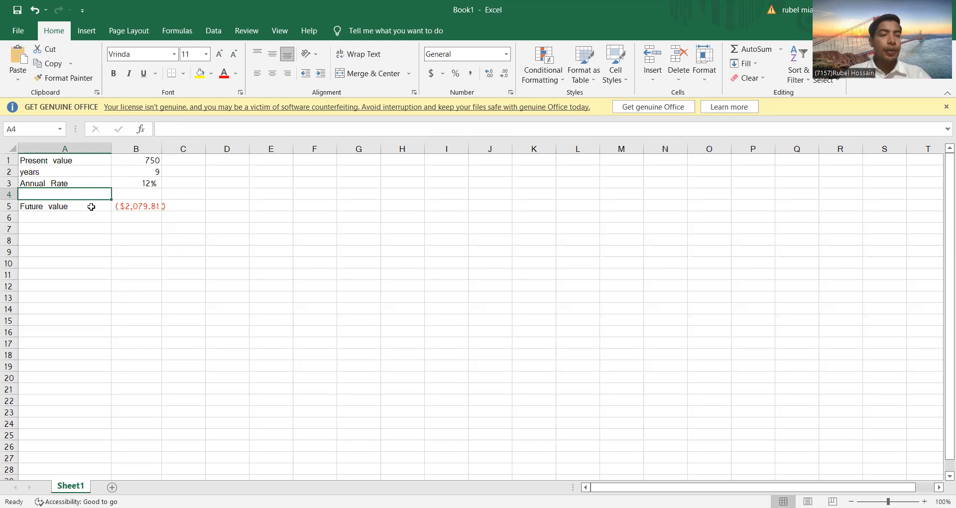
Retype the label in cell A5 as "Future Value"
left_click(90, 210)
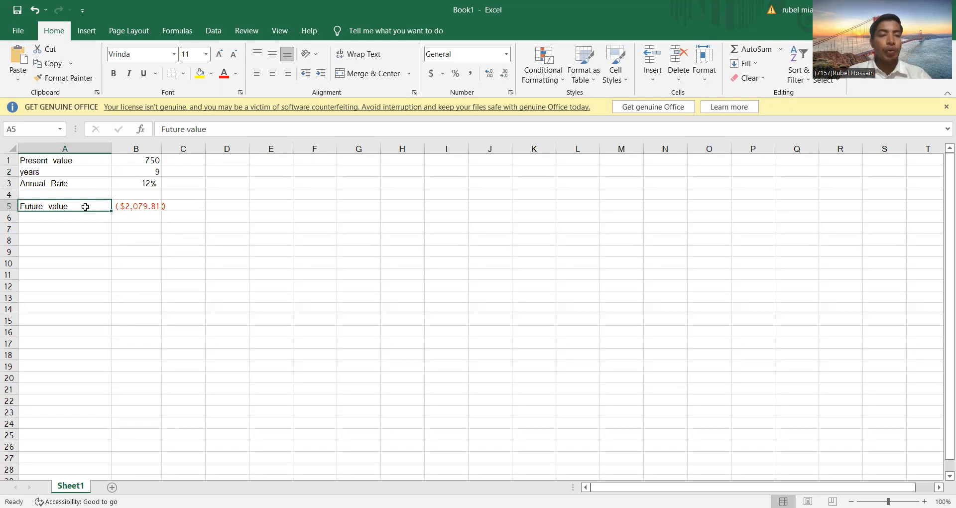
double_click(86, 206)
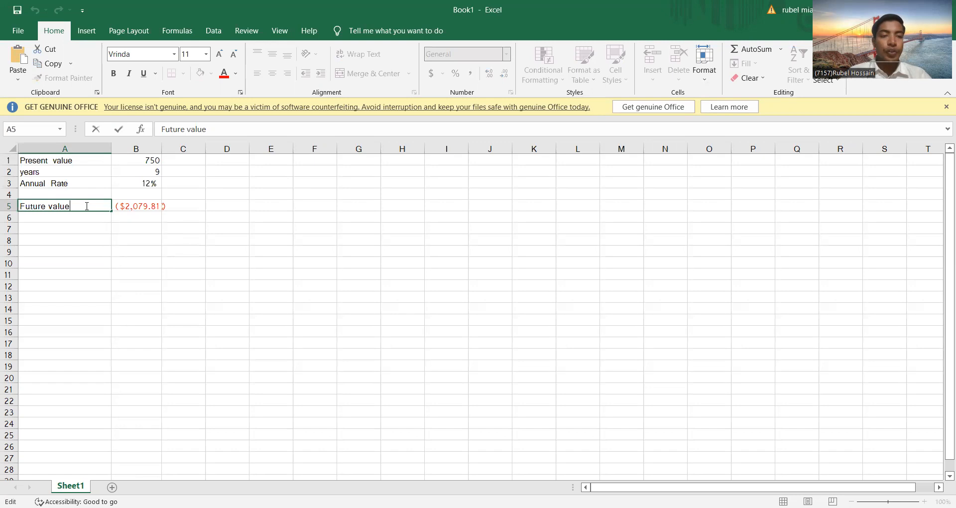
key("BackSpace")
key("BackSpace")
key("BackSpace")
key("BackSpace")
key("BackSpace")
key("BackSpace")
key("BackSpace")
key("BackSpace")
key("BackSpace")
key("BackSpace")
key("BackSpace")
key("BackSpace")
type("F")
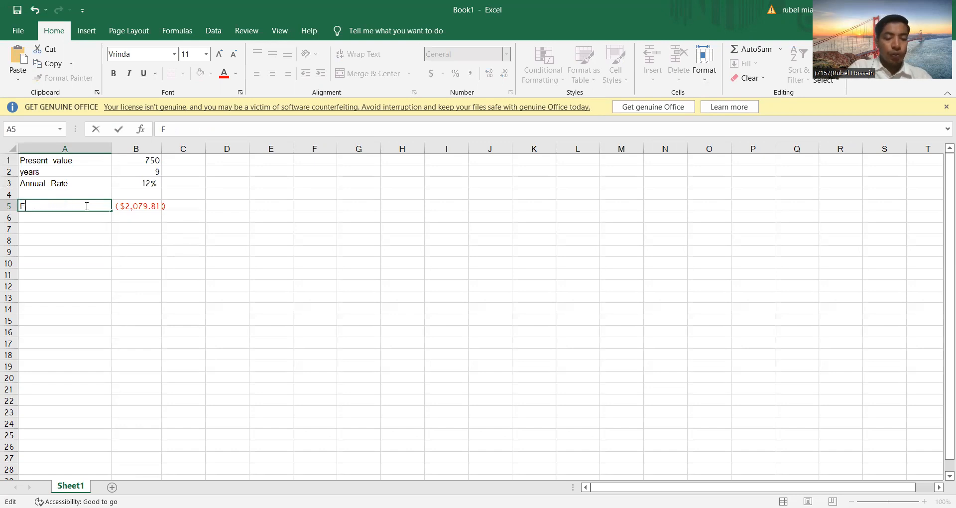
type("utur")
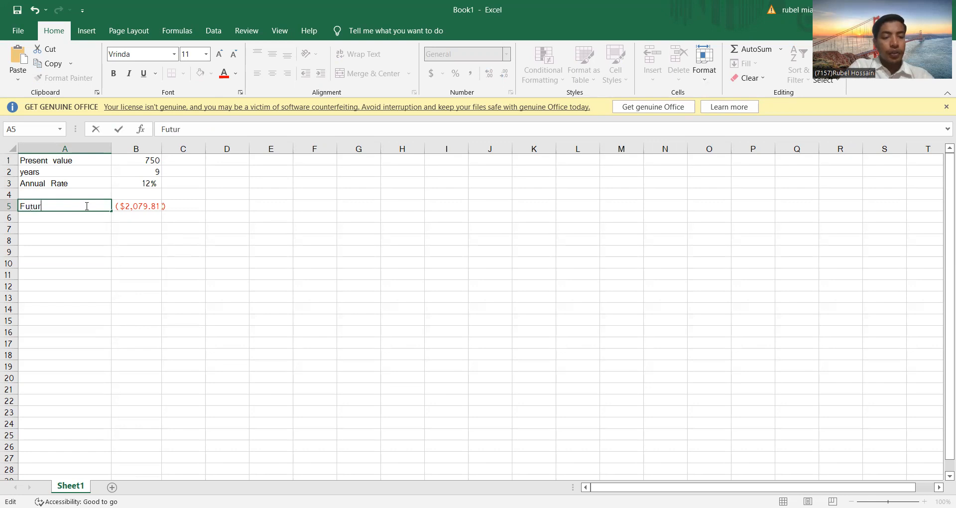
type("e Value")
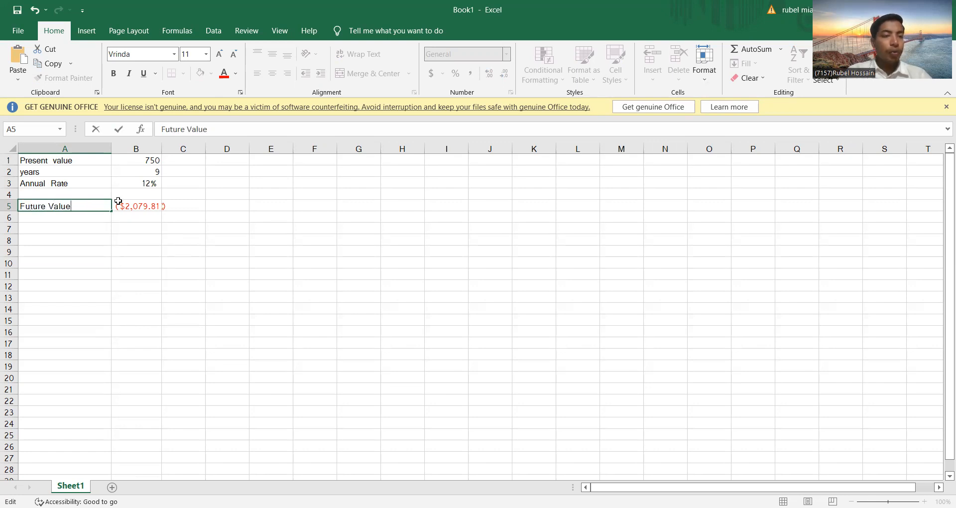
Clear cell B5 and start an FV formula there, taking B3 as the rate and B2 as the number of periods
left_click(147, 208)
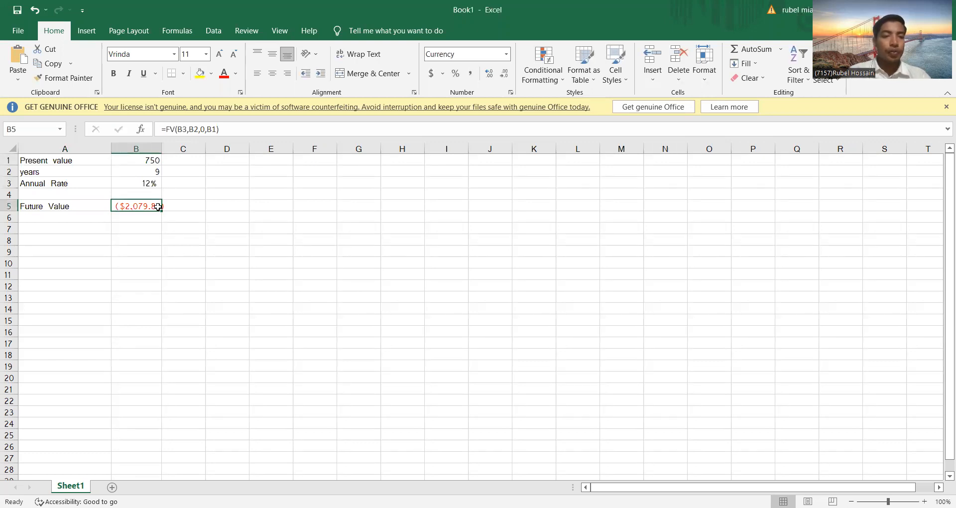
key("BackSpace")
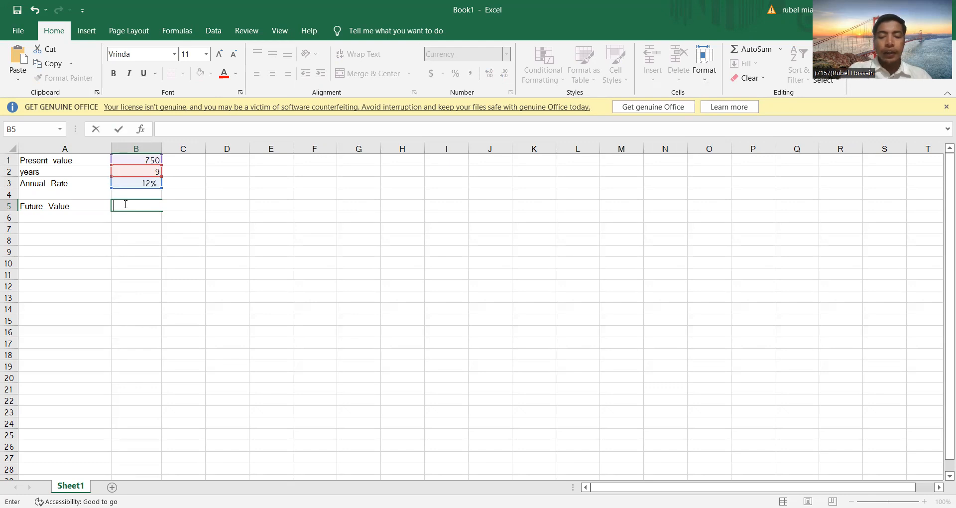
type("+")
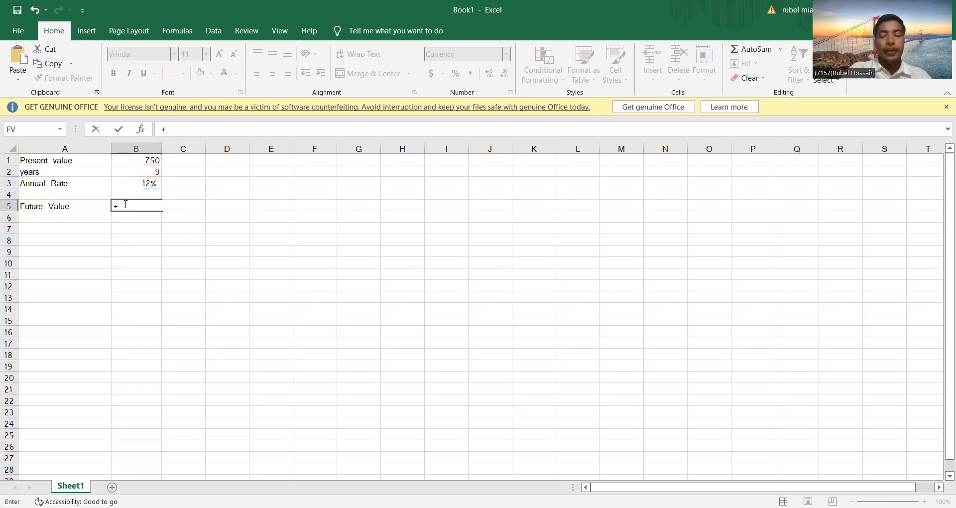
key("BackSpace")
type("=")
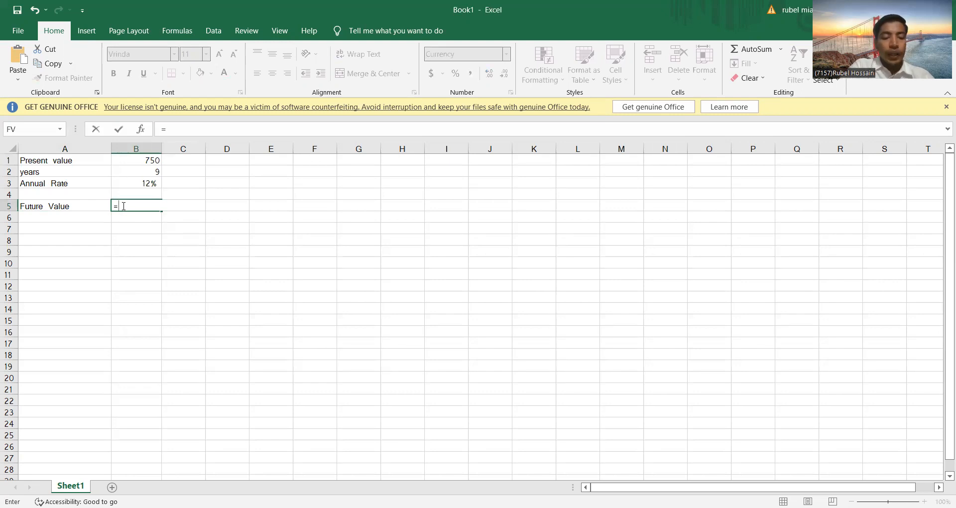
type("fv")
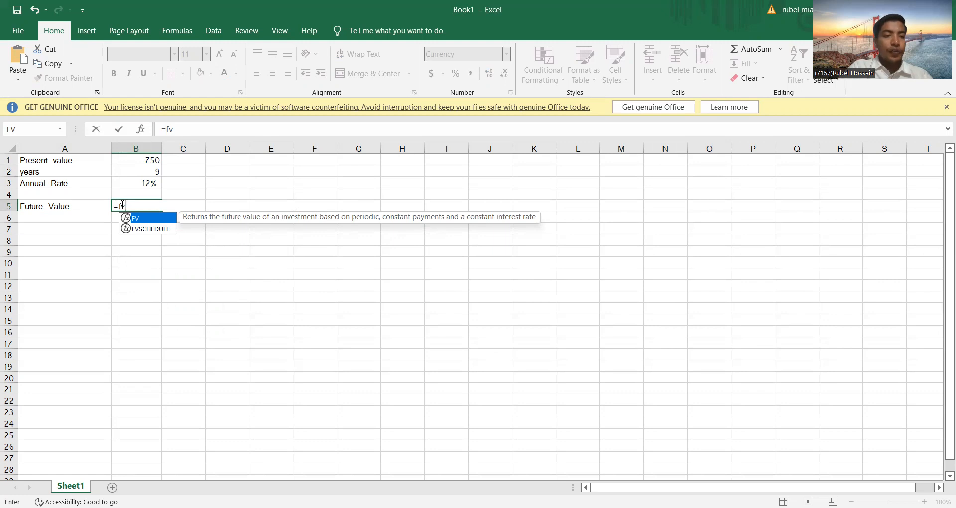
type("(")
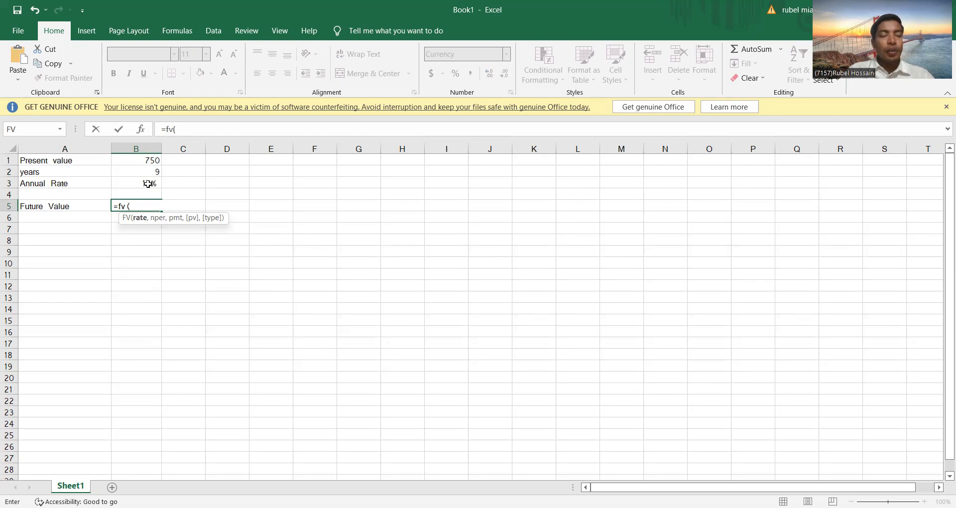
left_click(148, 183)
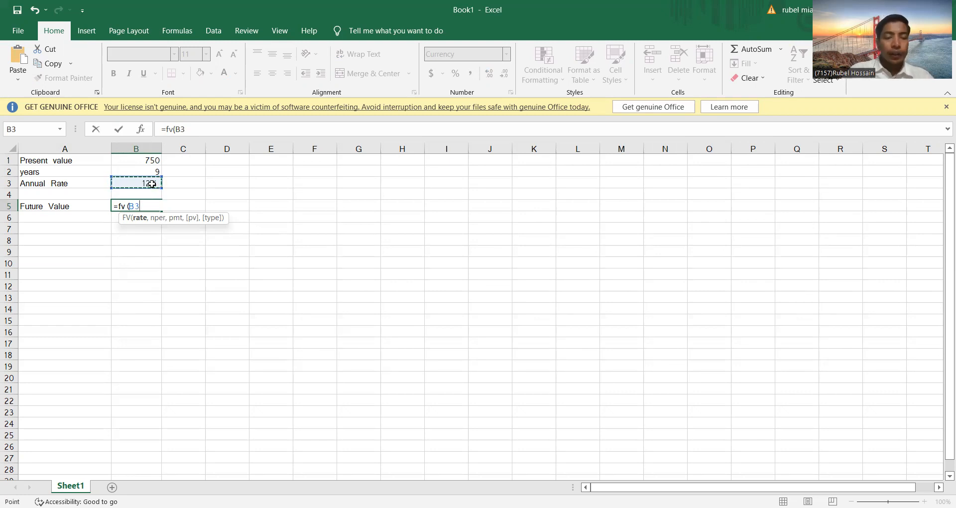
type(",")
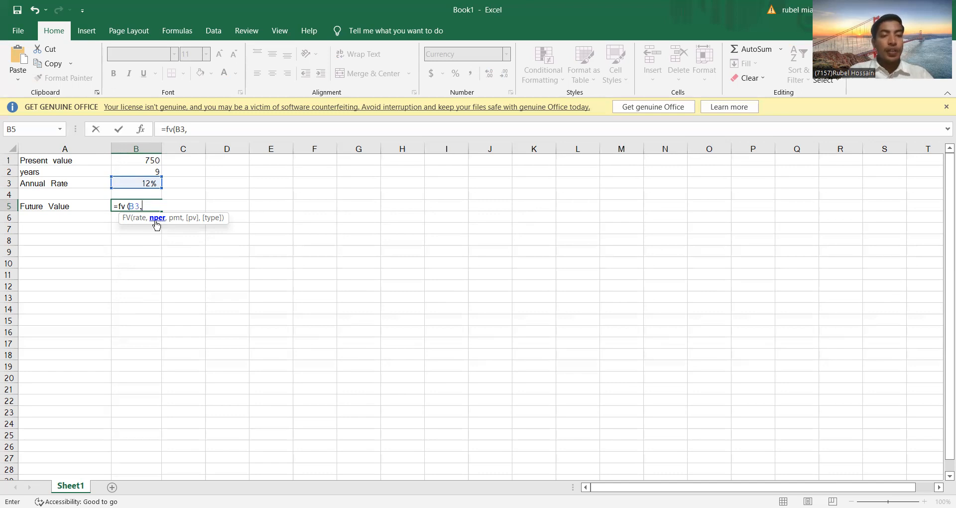
left_click(153, 172)
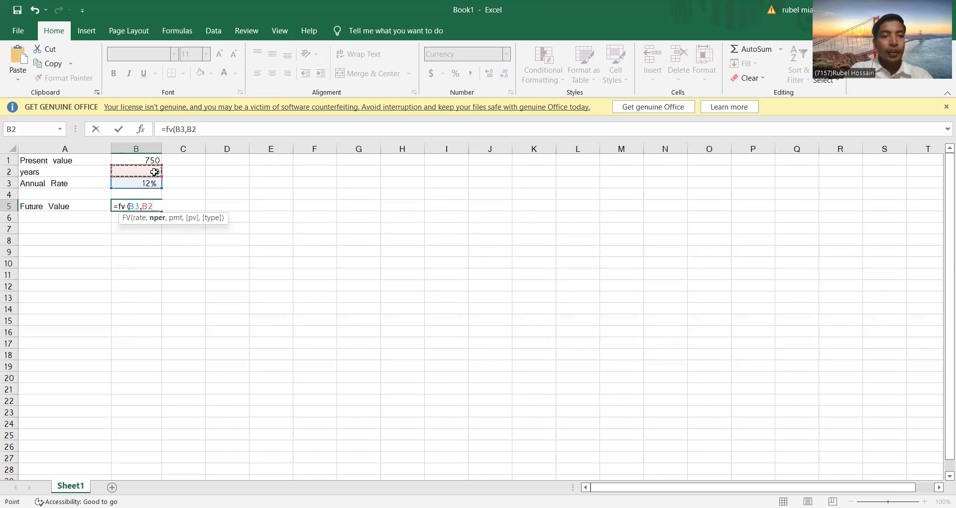
type(",")
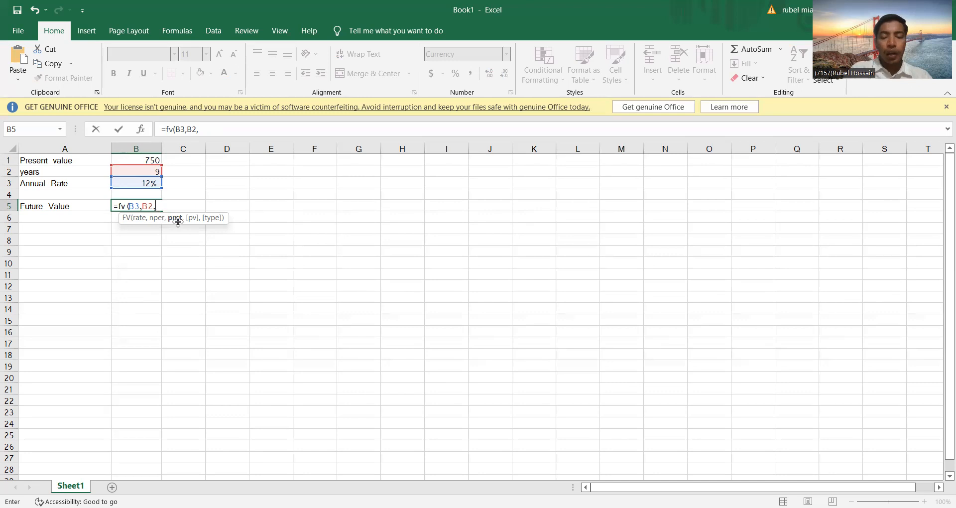
Complete the formula with 0 as the payment and B1 as the present value, giving =FV(B3,B2,0,B1)
type("0")
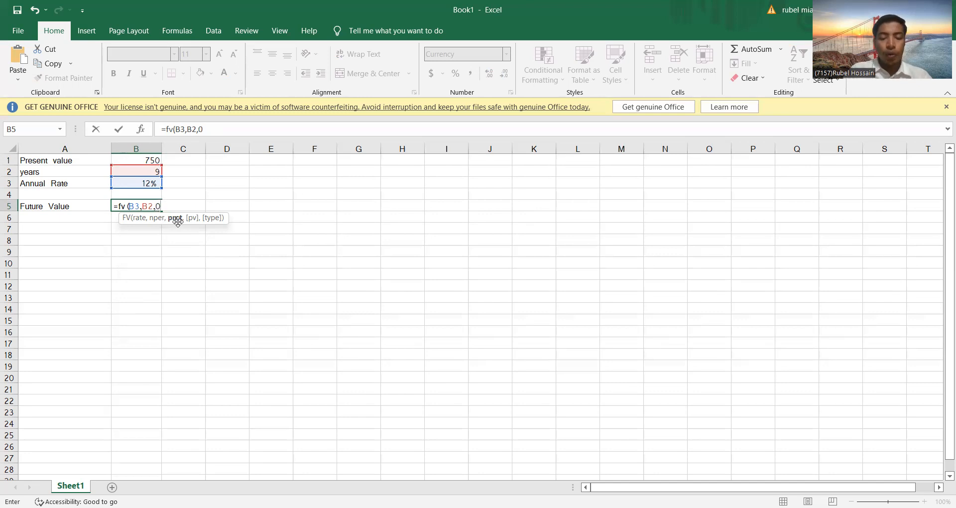
type(",")
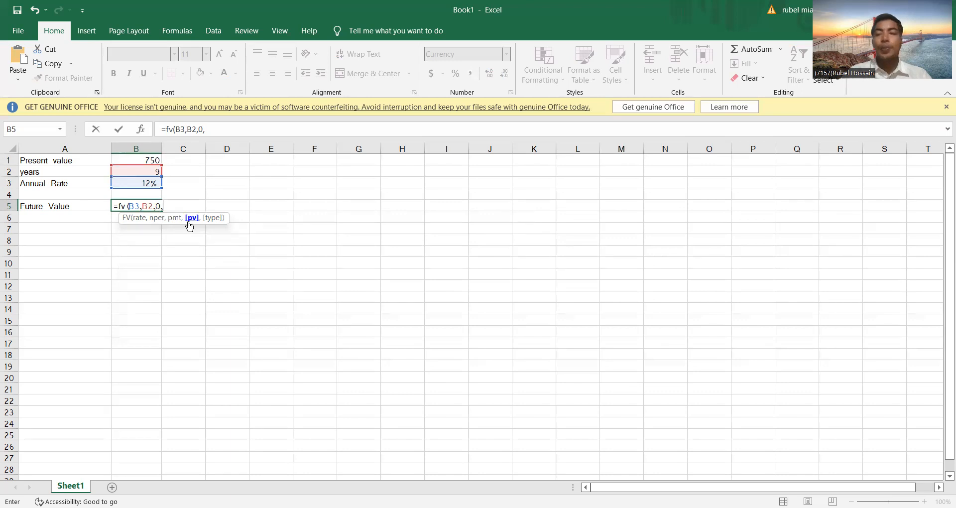
left_click(157, 159)
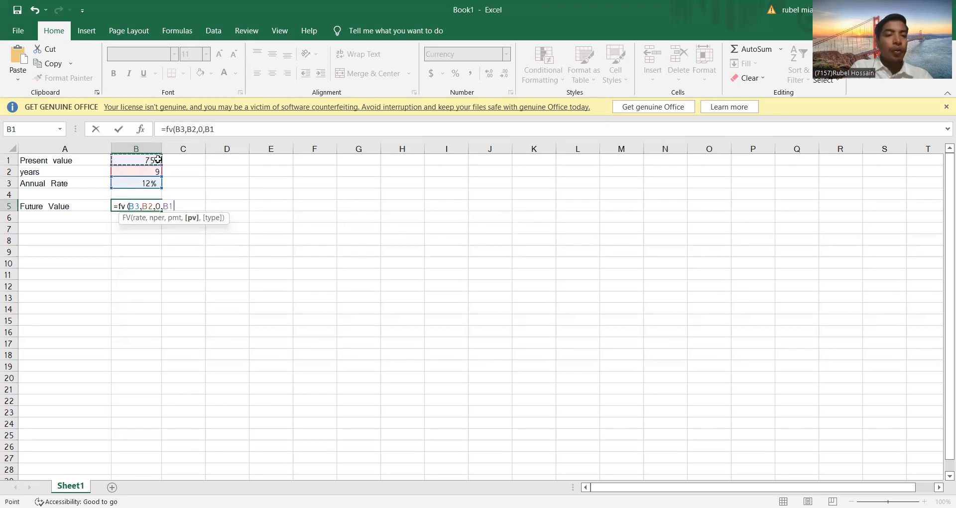
type(")")
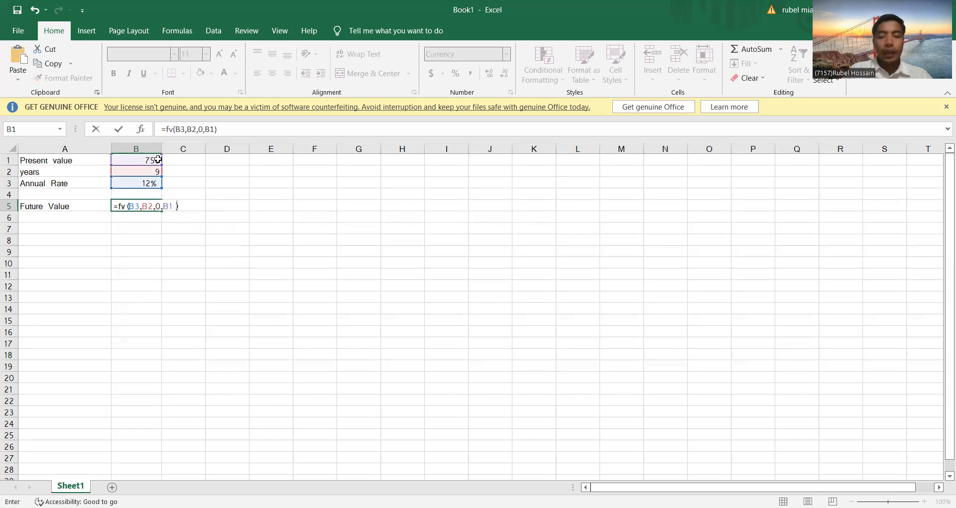
key("Return")
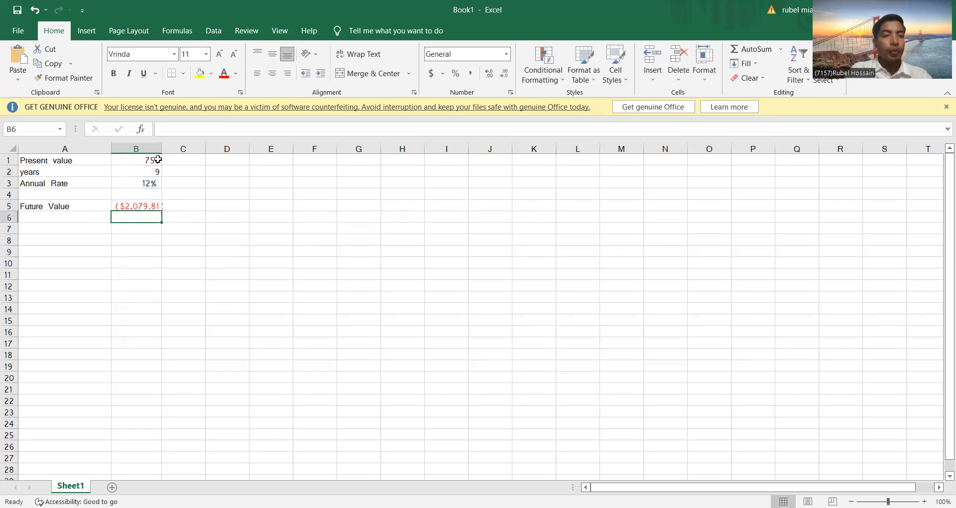